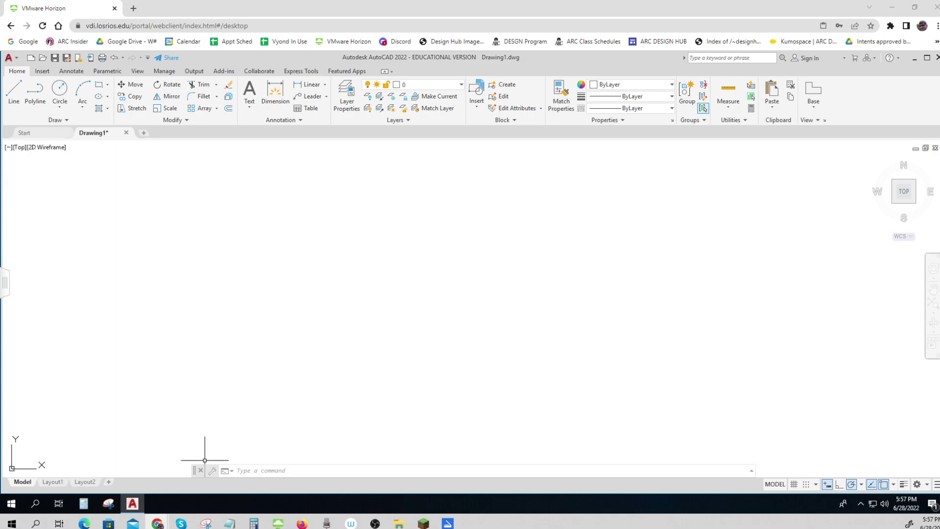
Draw a circle with a diameter of 1 in the empty drawing area.
click(108, 86)
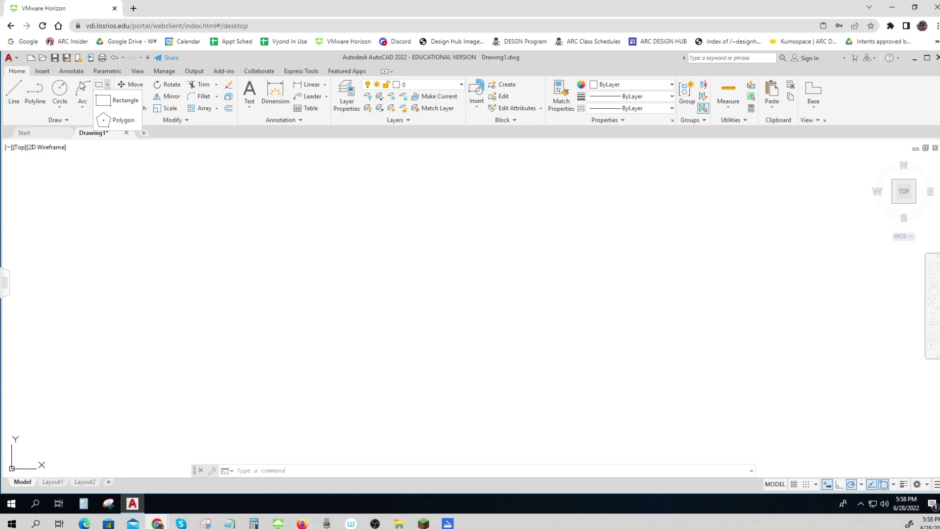
click(60, 89)
click(366, 337)
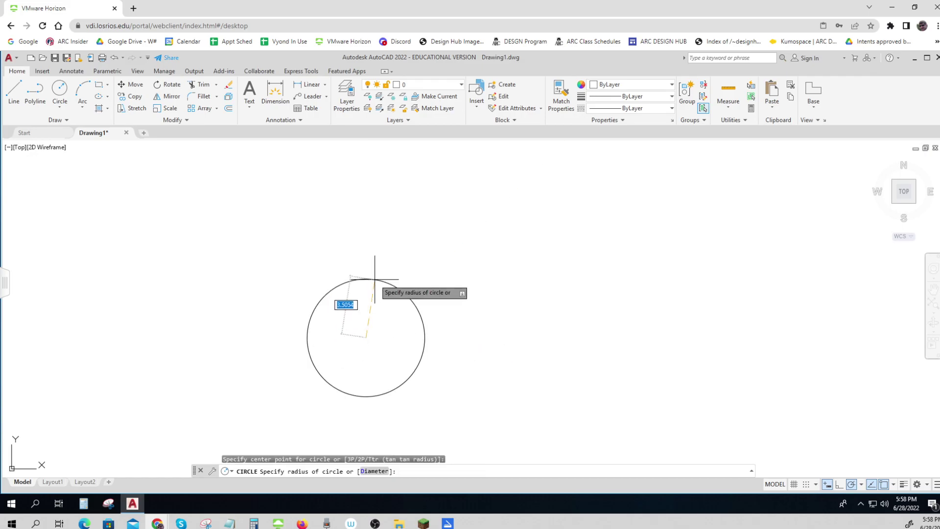
text(d)
key(Return)
text(1)
key(Return)
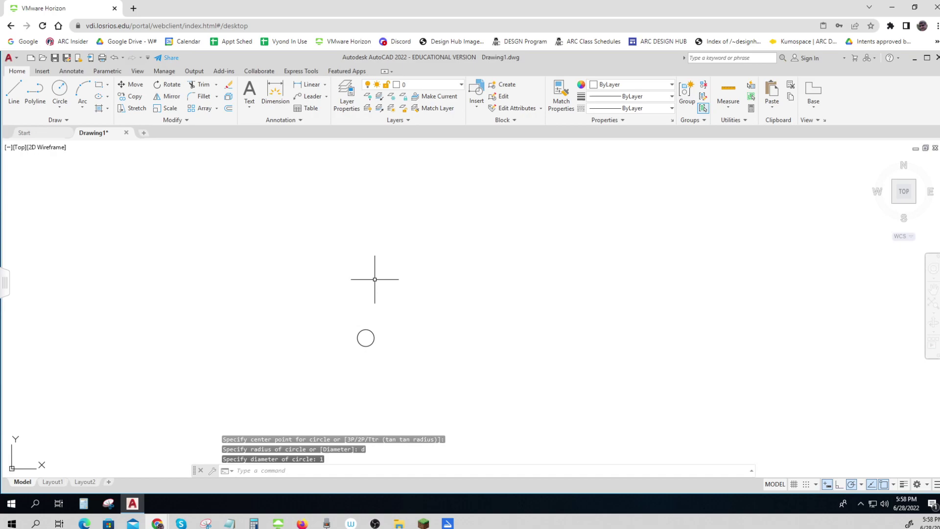
Draw an 8-sided polygon inscribed in the circle from its center to its top quadrant, and erase the circle.
scroll(365, 361, up, 10)
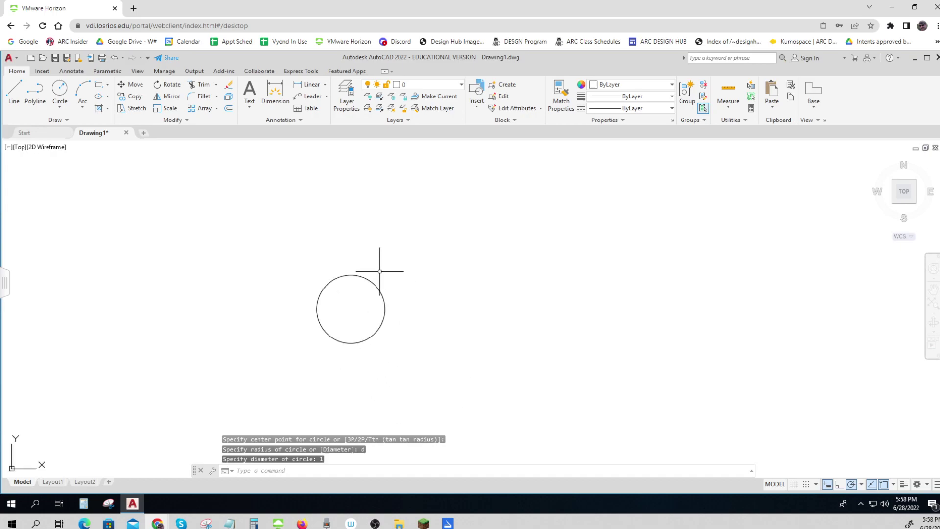
scroll(361, 306, up, 3)
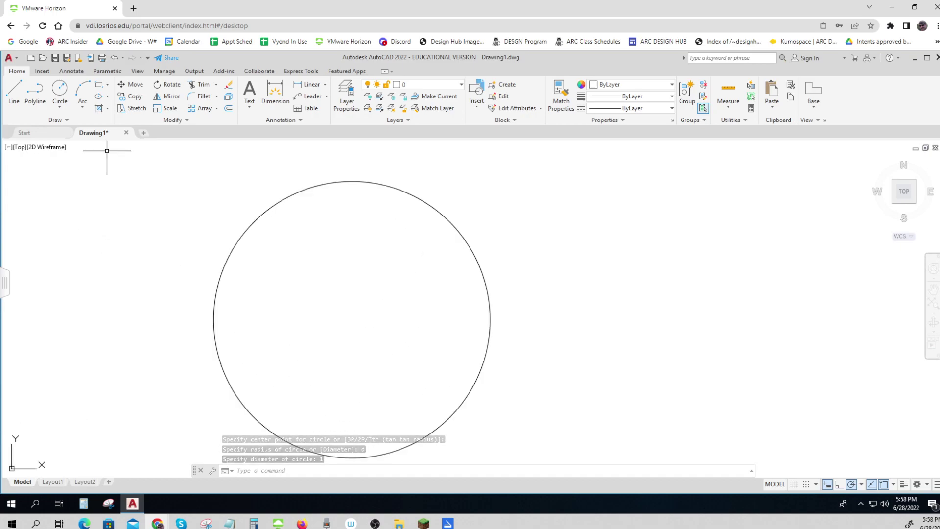
click(107, 86)
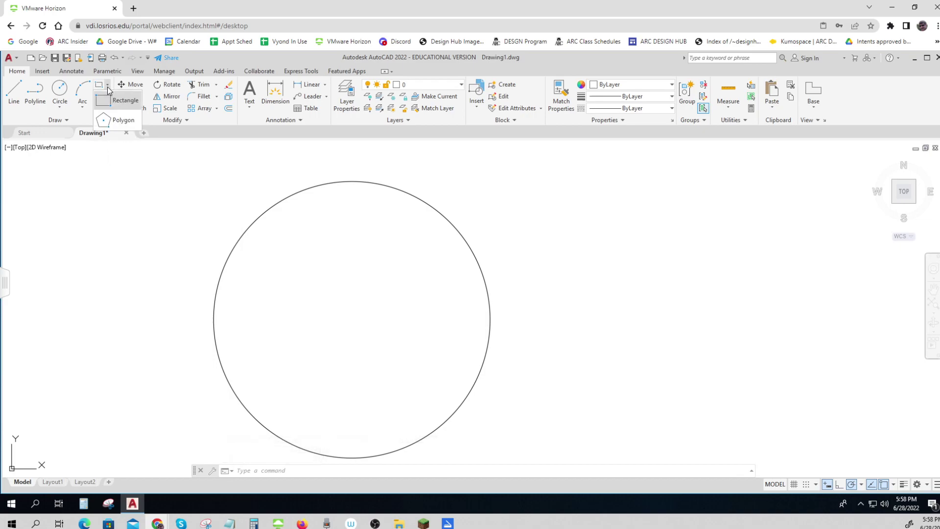
click(121, 122)
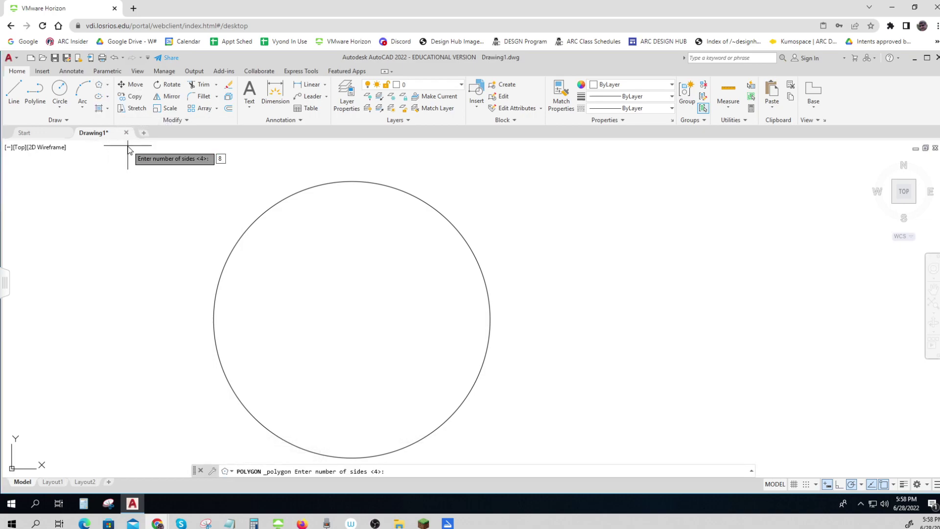
text(8)
key(Return)
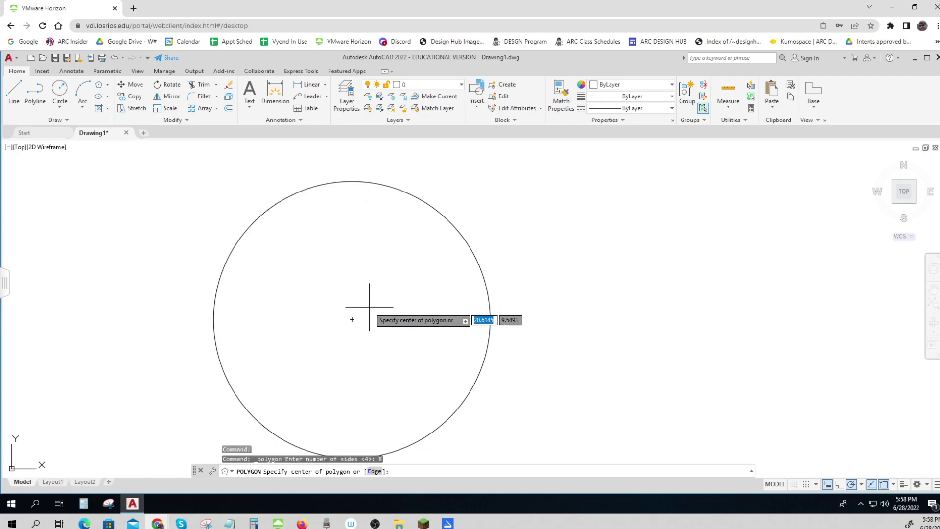
click(353, 320)
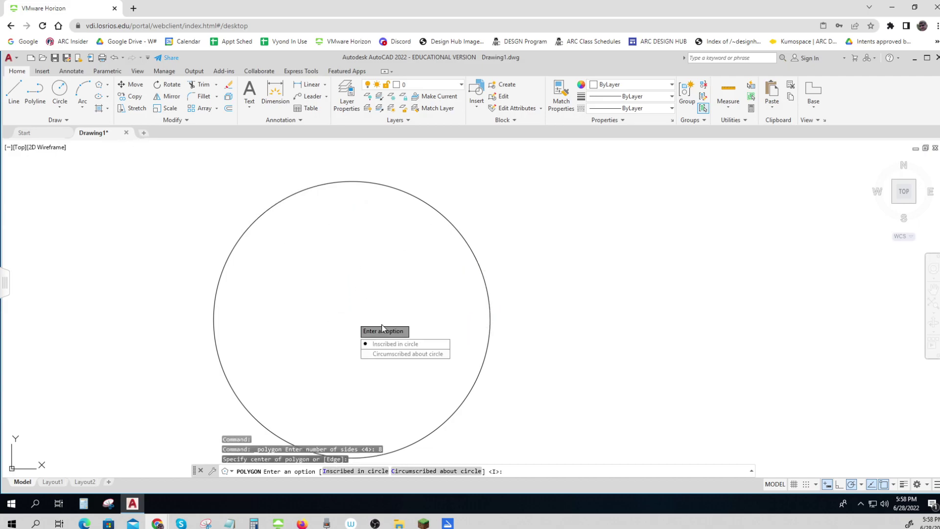
click(391, 349)
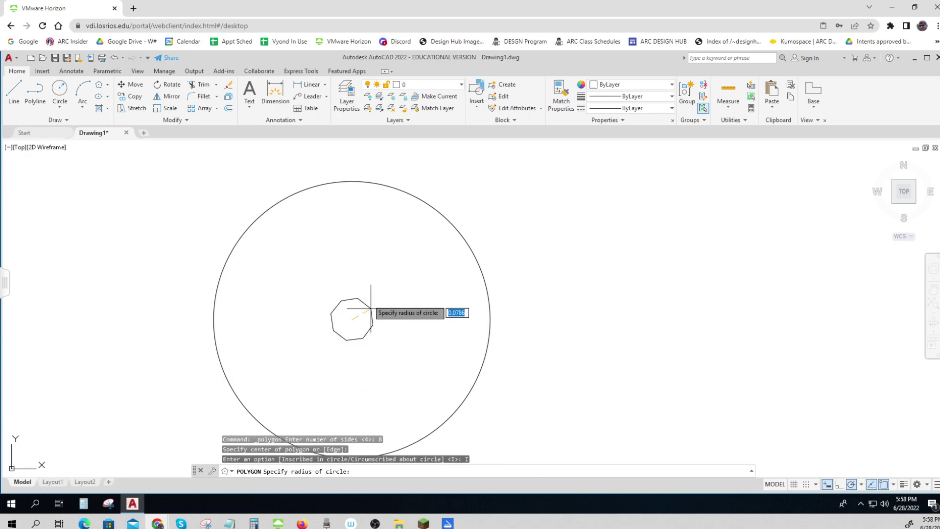
click(352, 182)
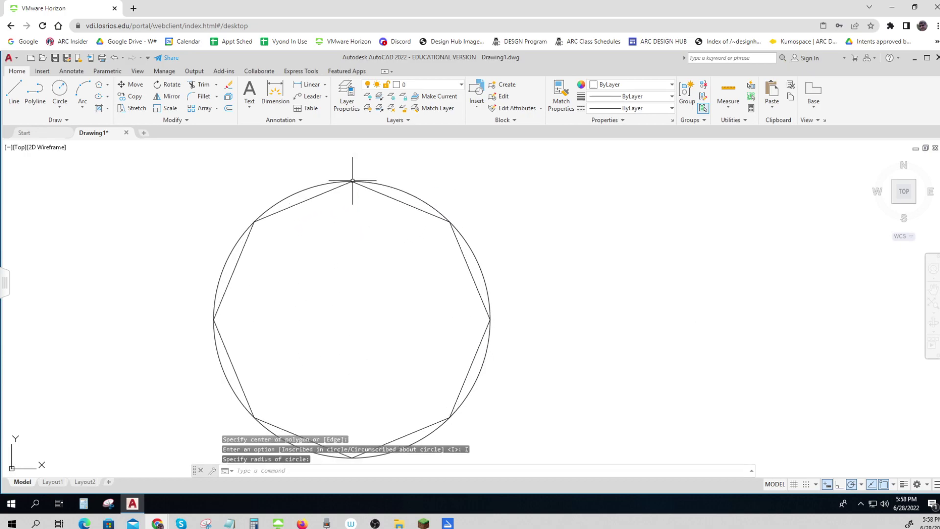
click(394, 188)
key(Delete)
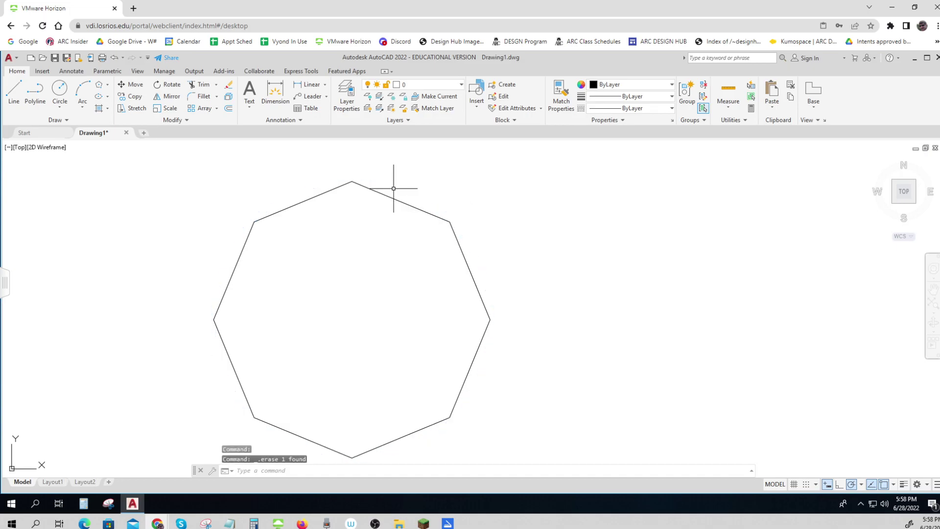
click(229, 109)
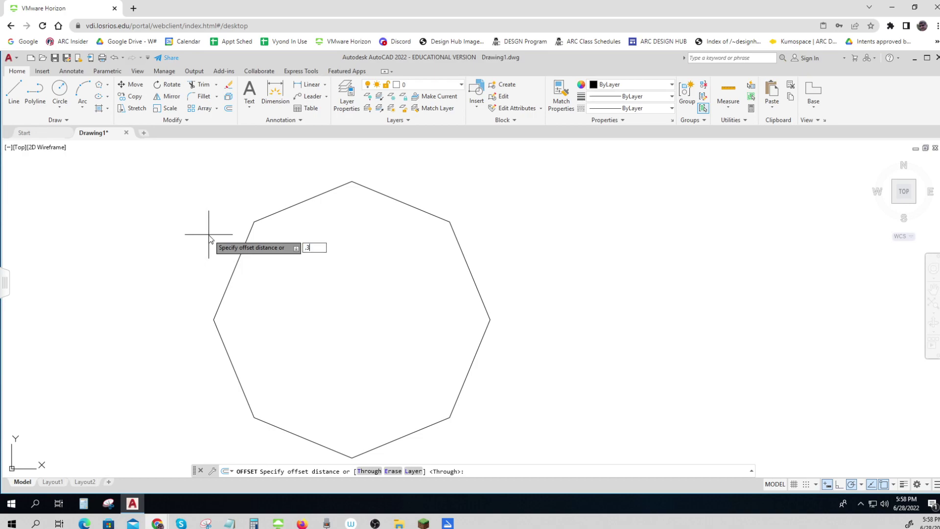
key(Return)
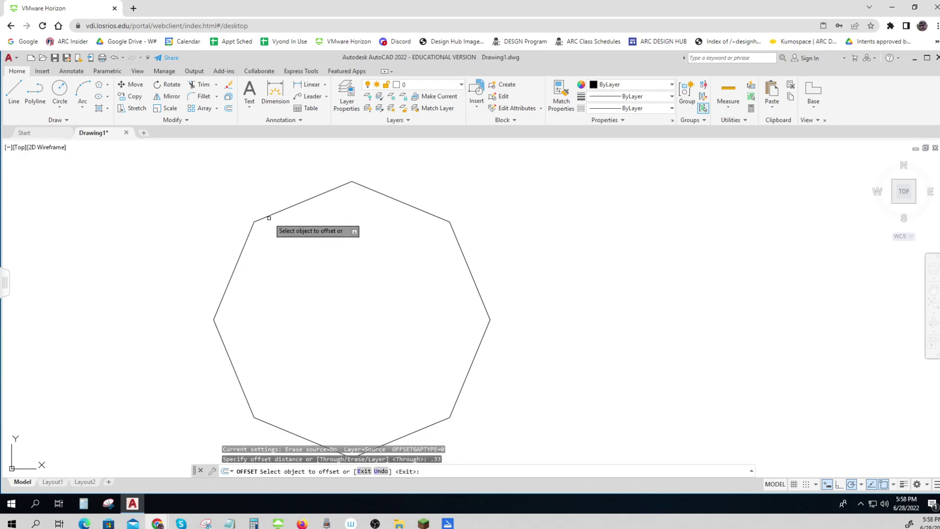
click(270, 216)
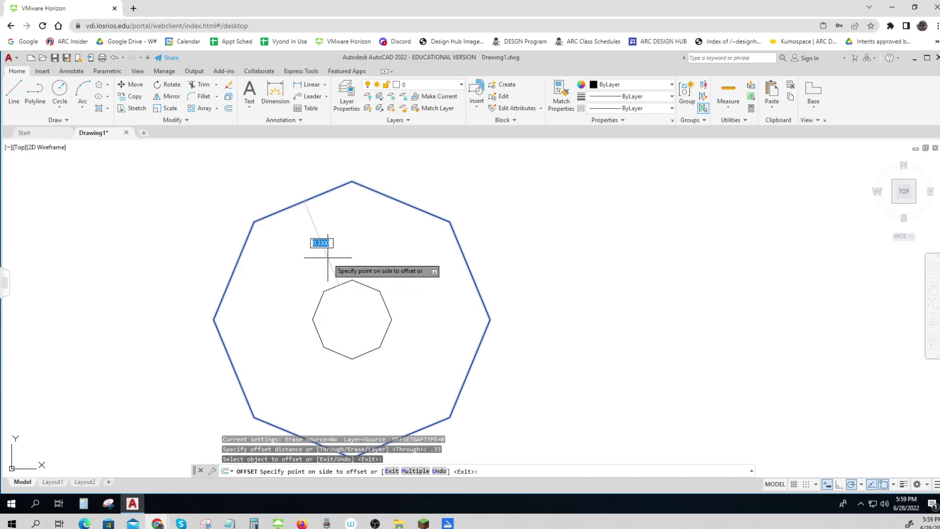
key(Escape)
key(Escape)
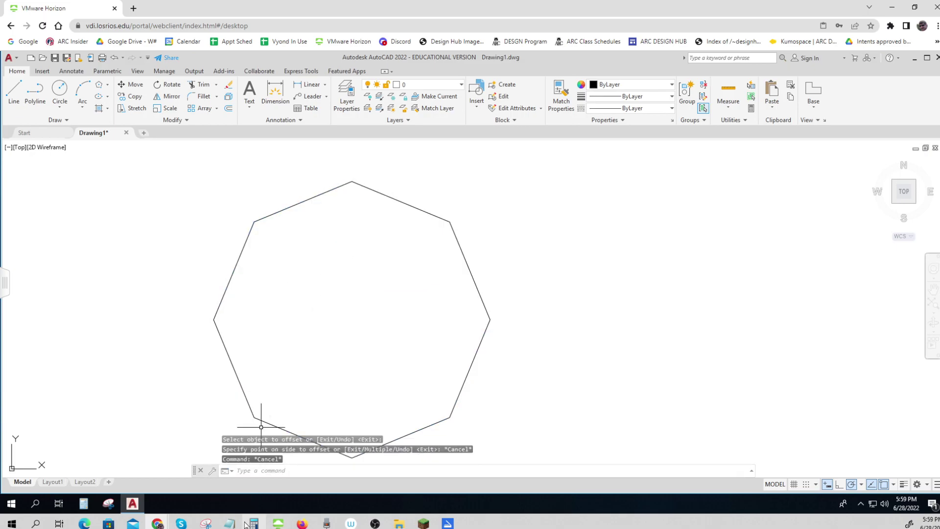
Switch to Calculator, divide 0.33 by 2, and close it to return to the drawing.
click(254, 523)
text(0.33/2)
key(Return)
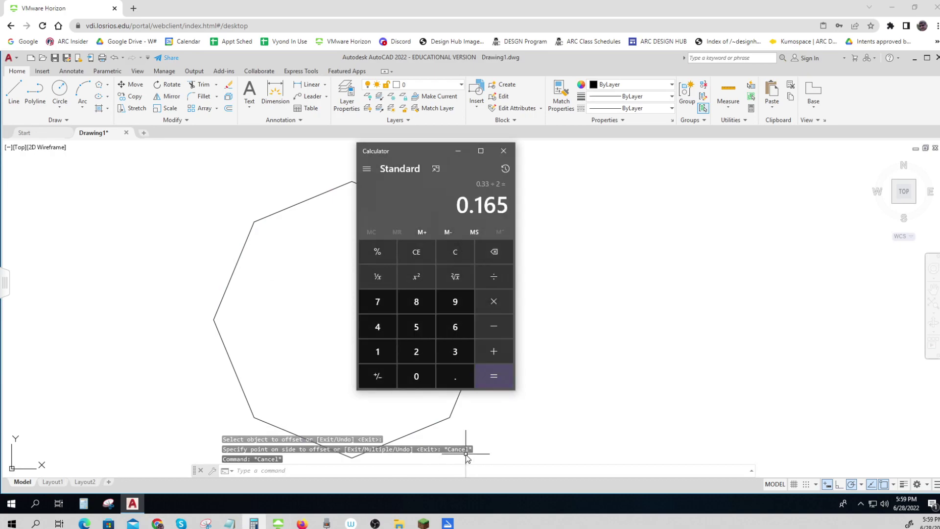
click(504, 151)
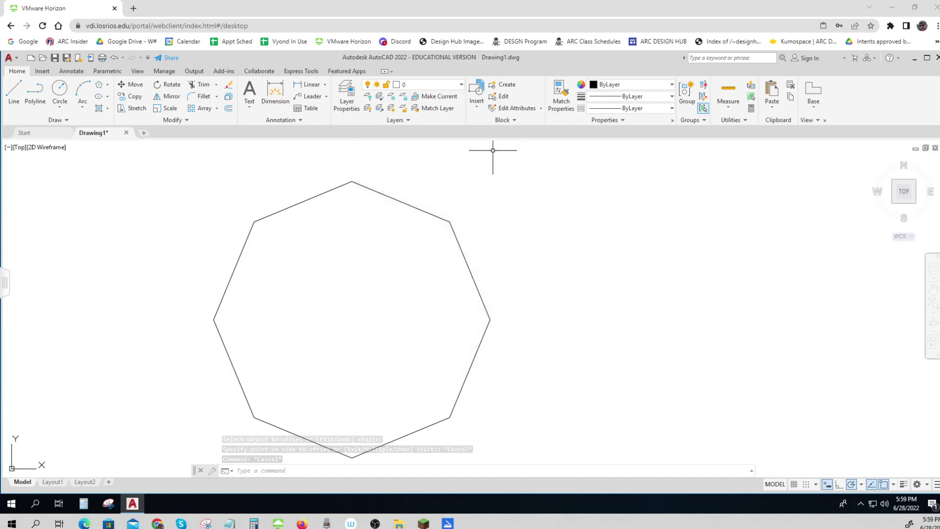
Offset the octagon inward by 0.165.
key(Return)
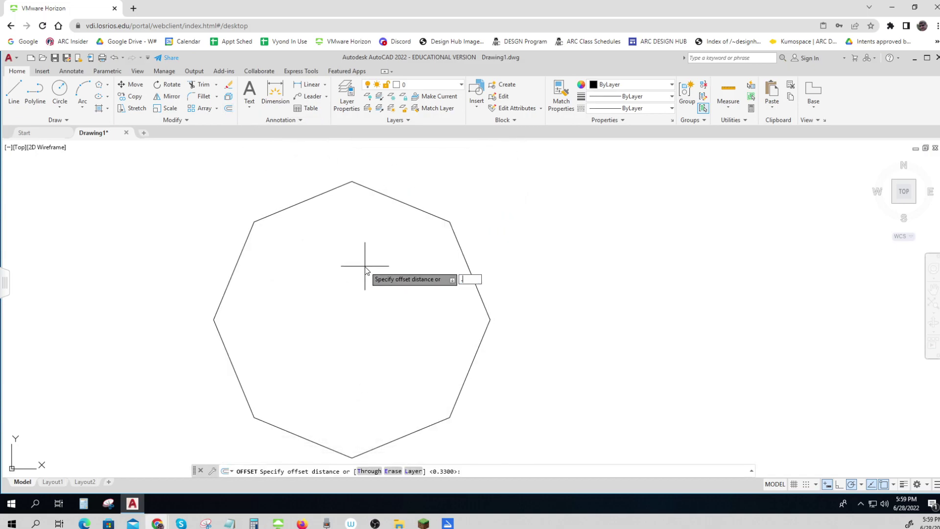
key(Return)
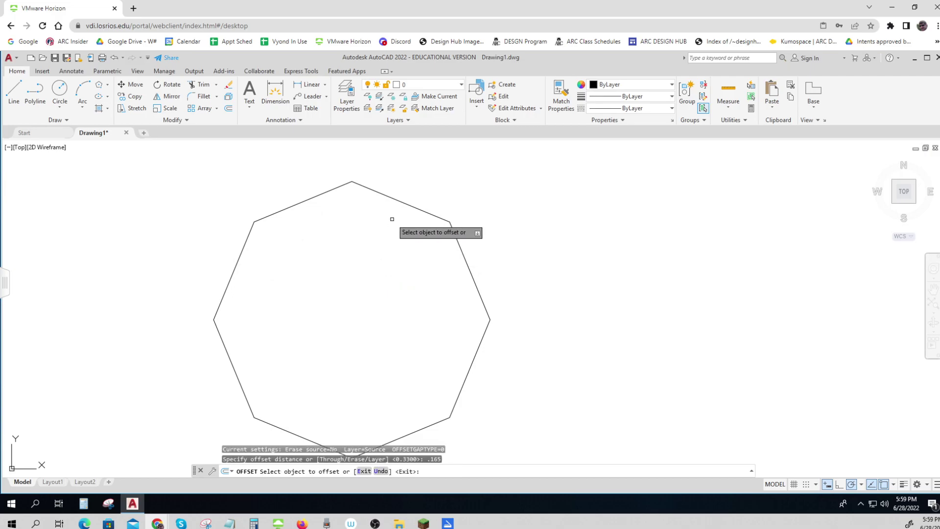
click(400, 202)
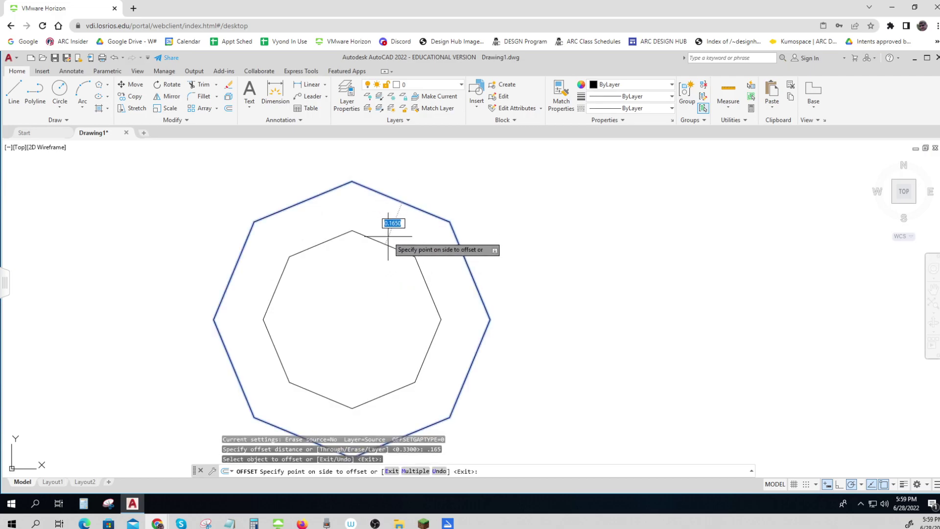
click(388, 235)
key(Escape)
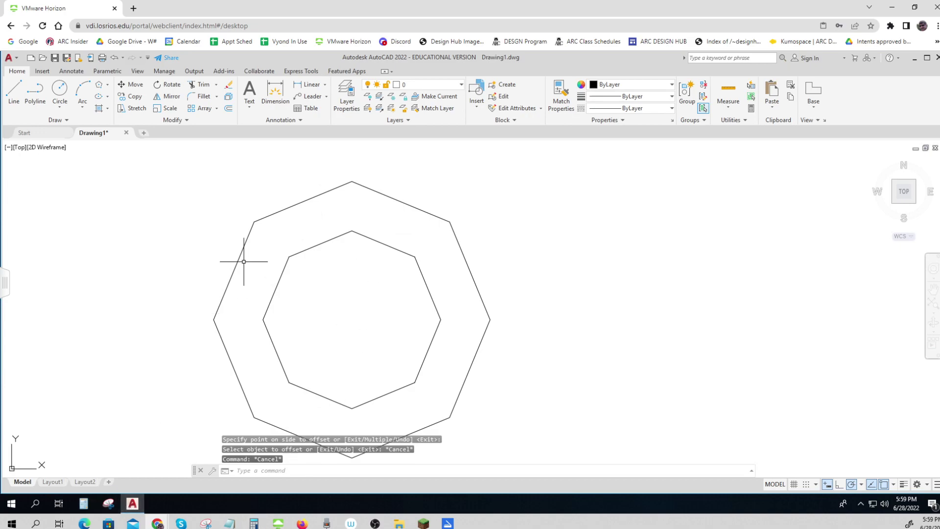
Rotate the inner octagon by 45 degrees about its geometric center.
click(167, 86)
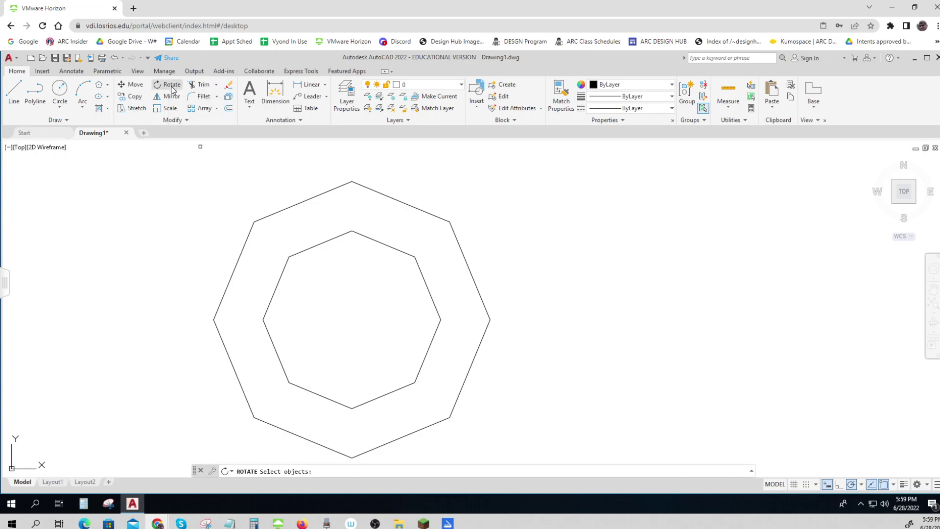
click(325, 242)
key(Return)
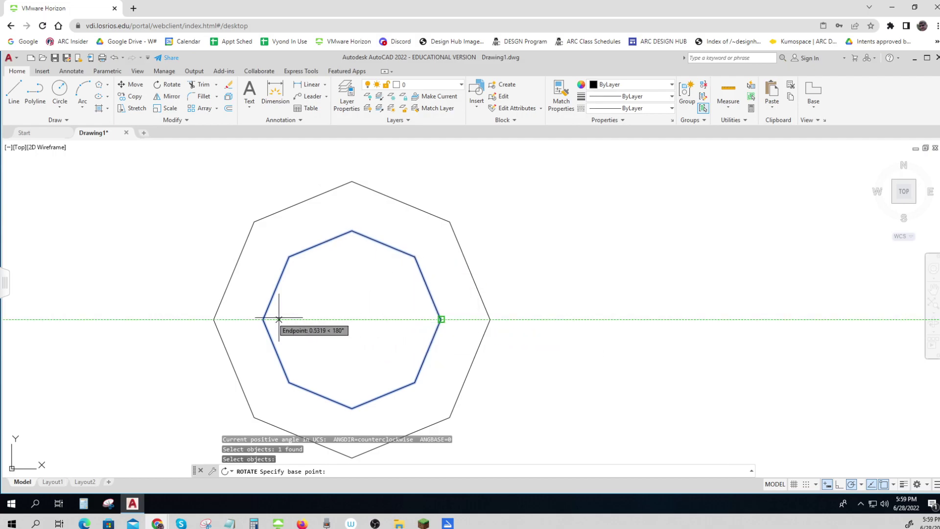
shift+right_click(332, 294)
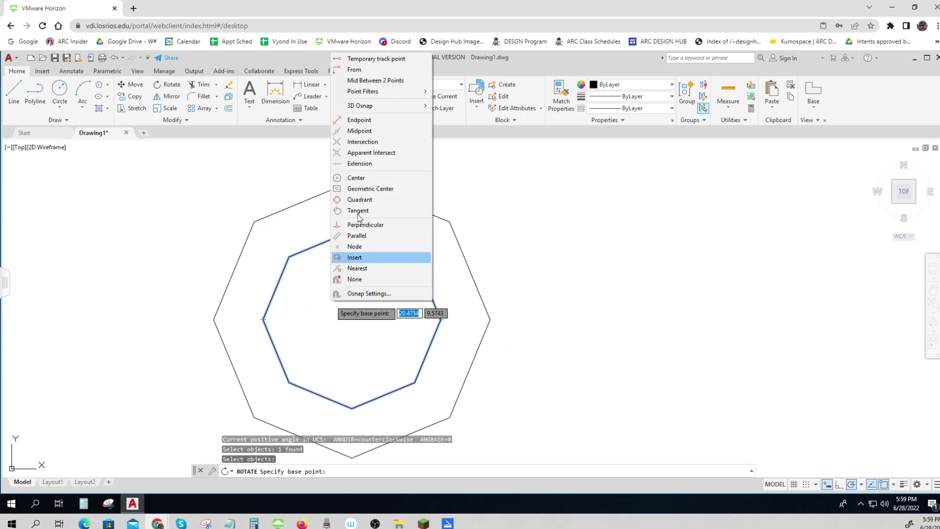
click(362, 190)
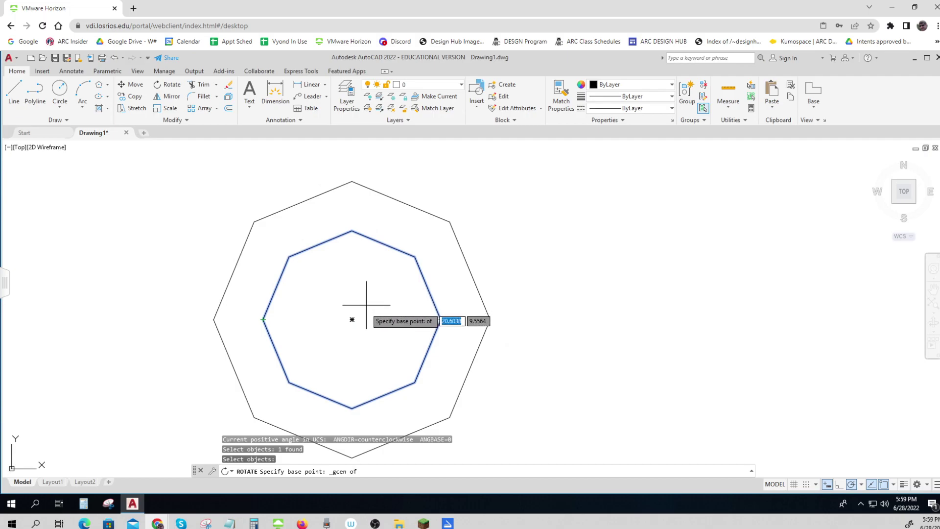
click(352, 320)
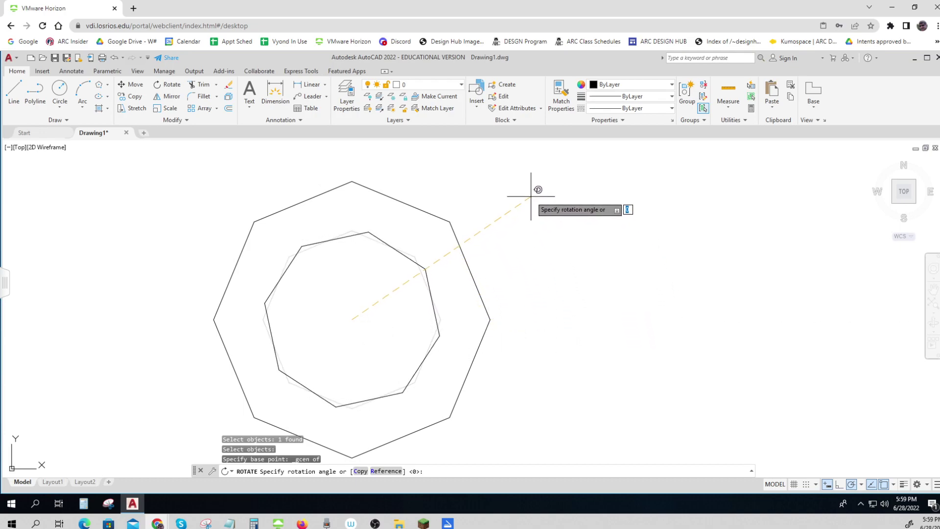
key(Return)
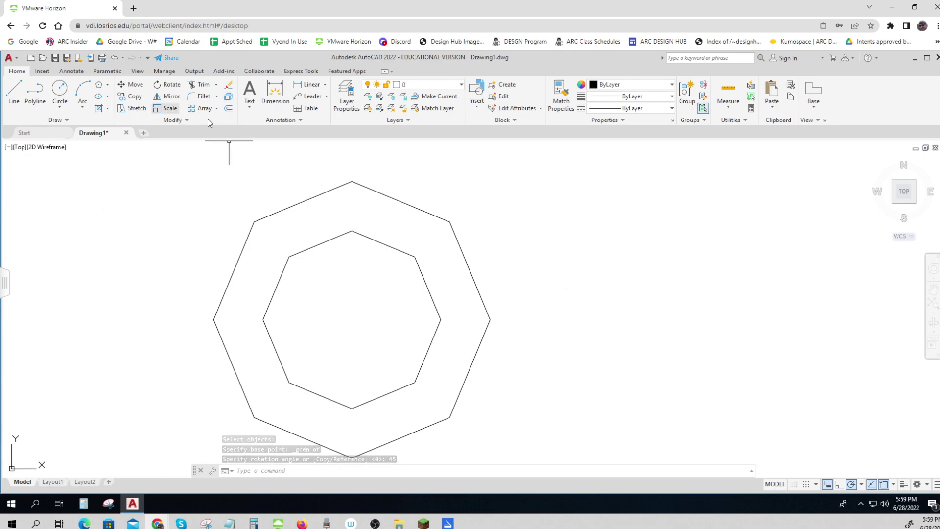
Rotate the inner octagon by 22.5 degrees about its geometric center.
click(169, 84)
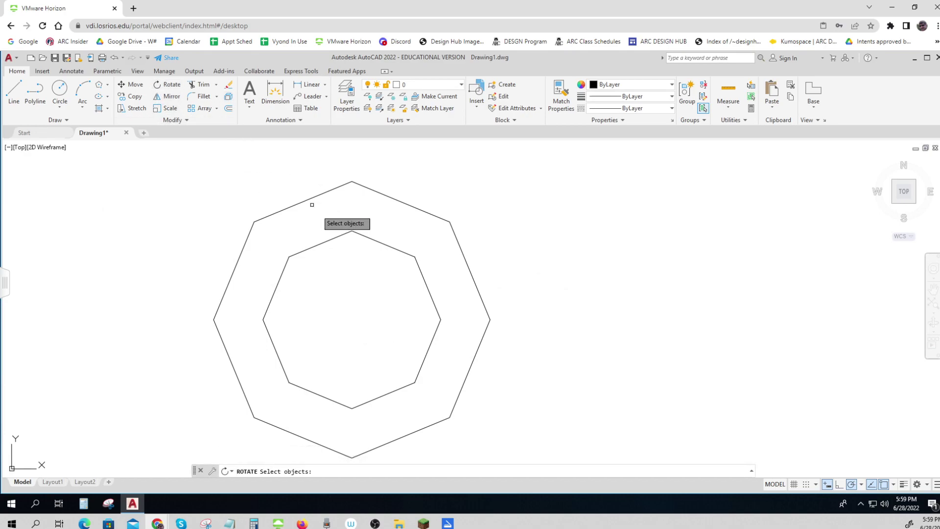
click(373, 240)
key(Return)
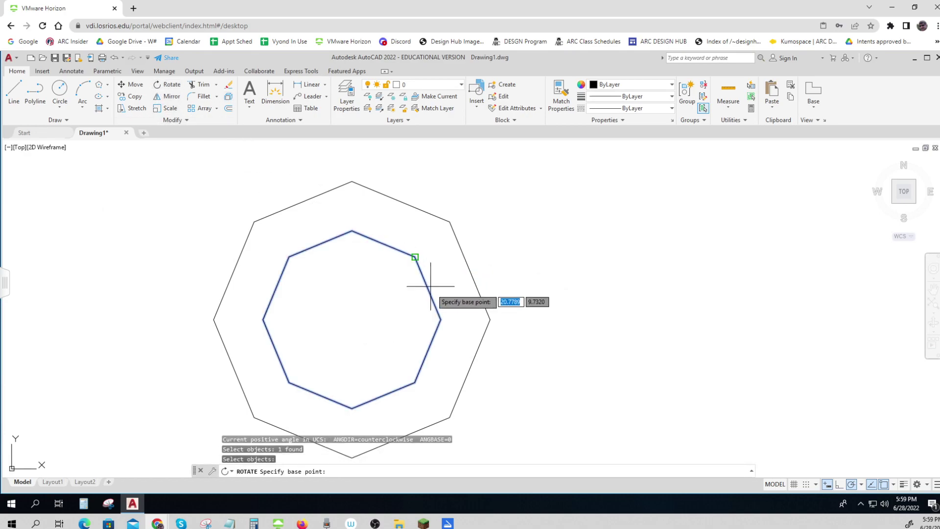
shift+right_click(372, 306)
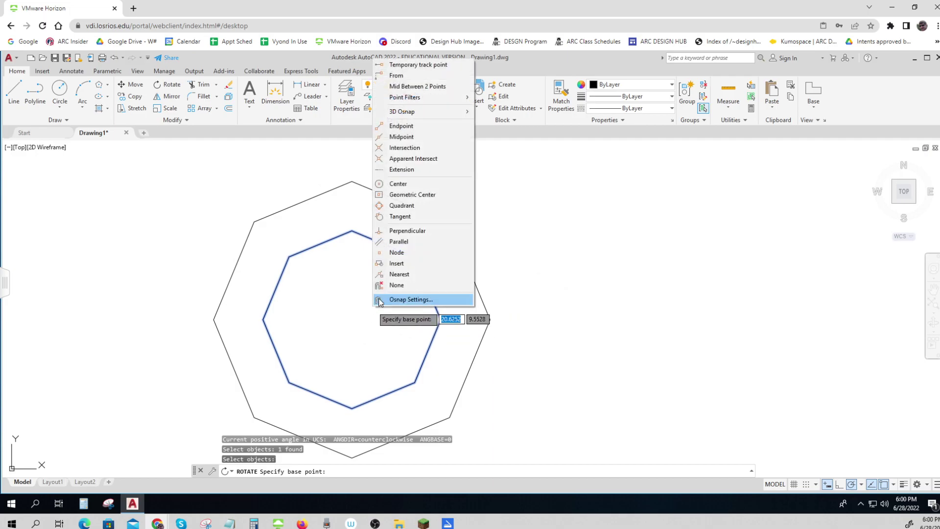
click(401, 195)
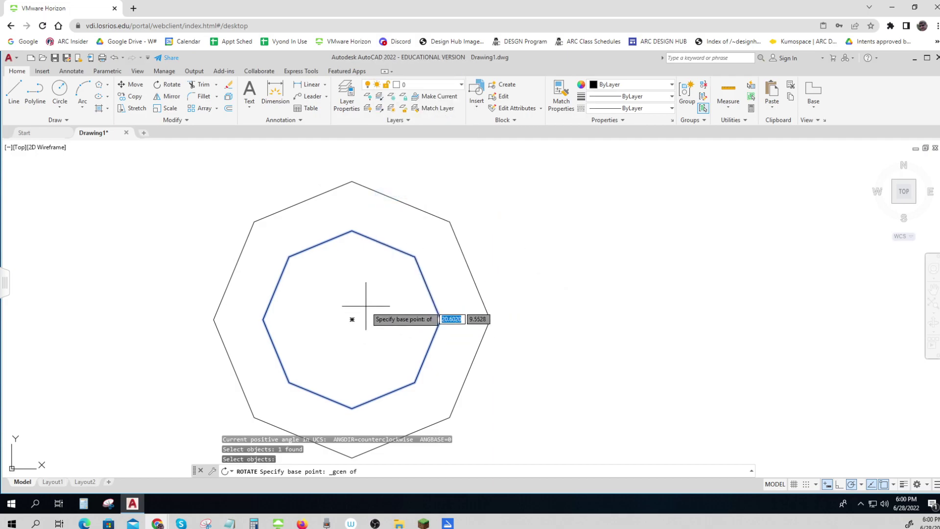
click(352, 319)
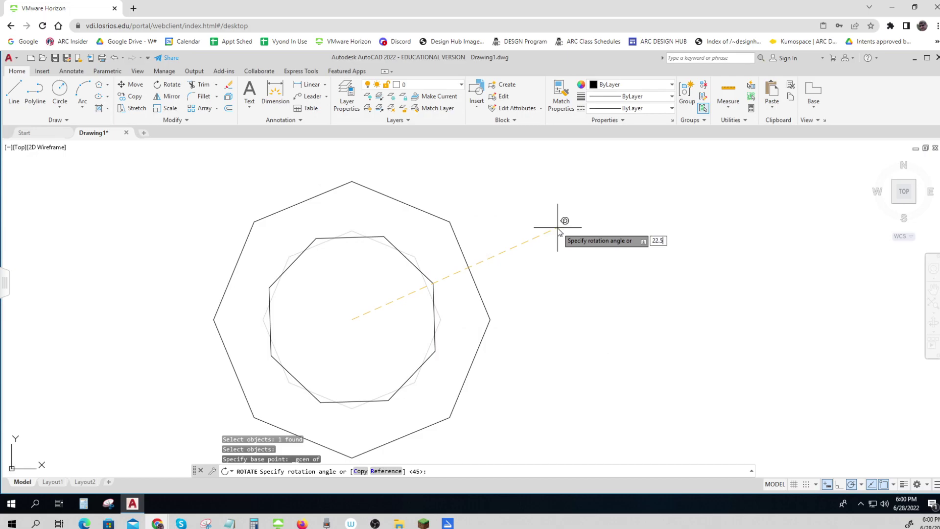
text(22.5)
key(Return)
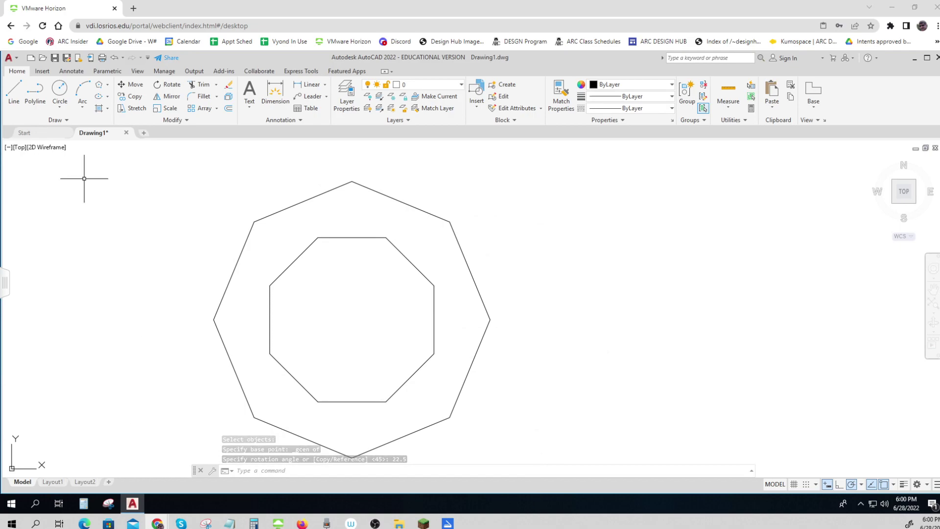
Draw a zigzag polyline clockwise from the outer octagon's upper-left vertex to its lower-right vertex, alternating between outer and inner octagon vertices.
click(39, 93)
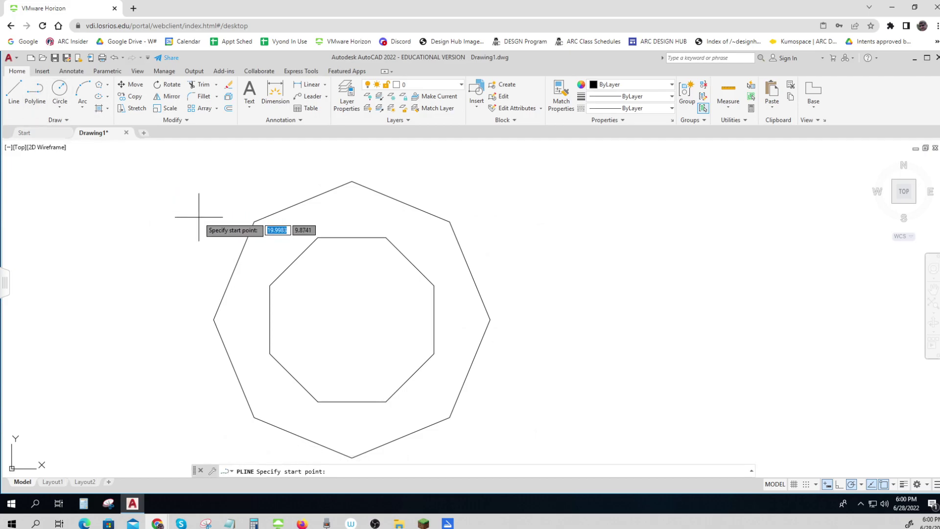
click(254, 222)
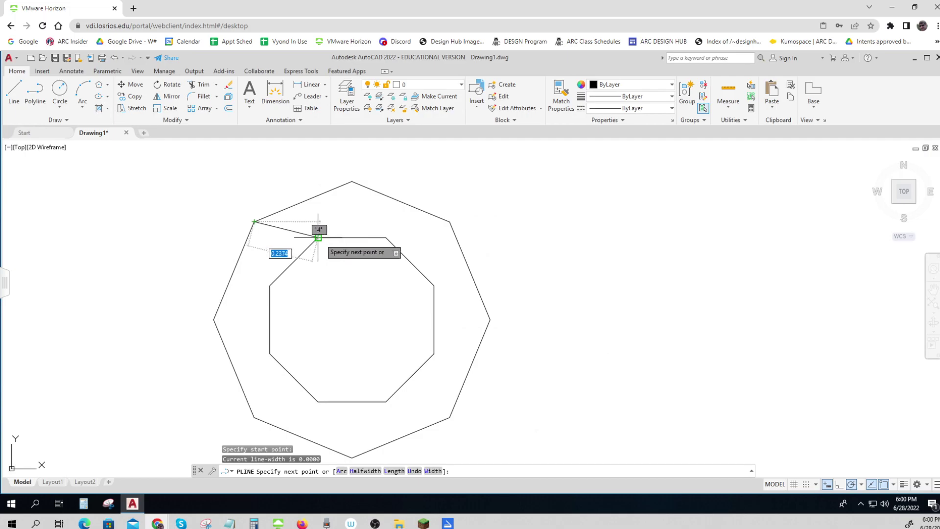
click(318, 237)
click(353, 182)
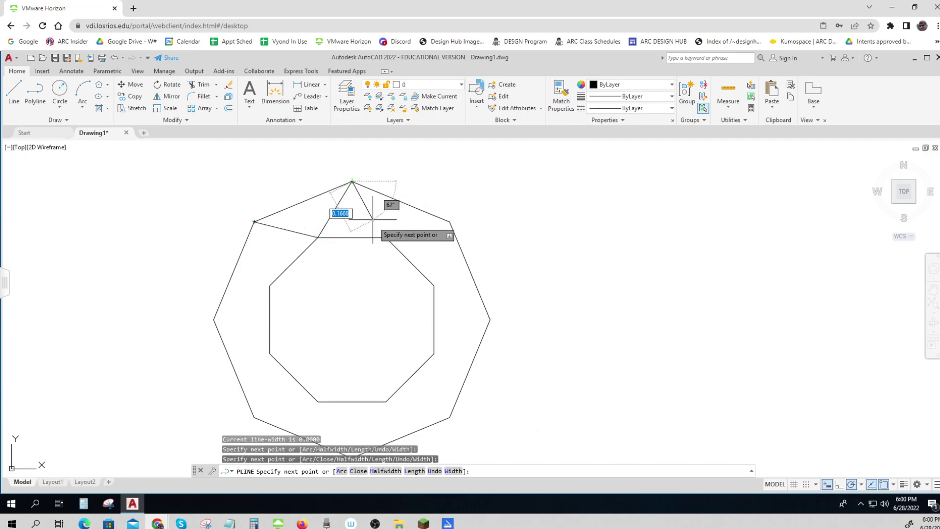
click(386, 237)
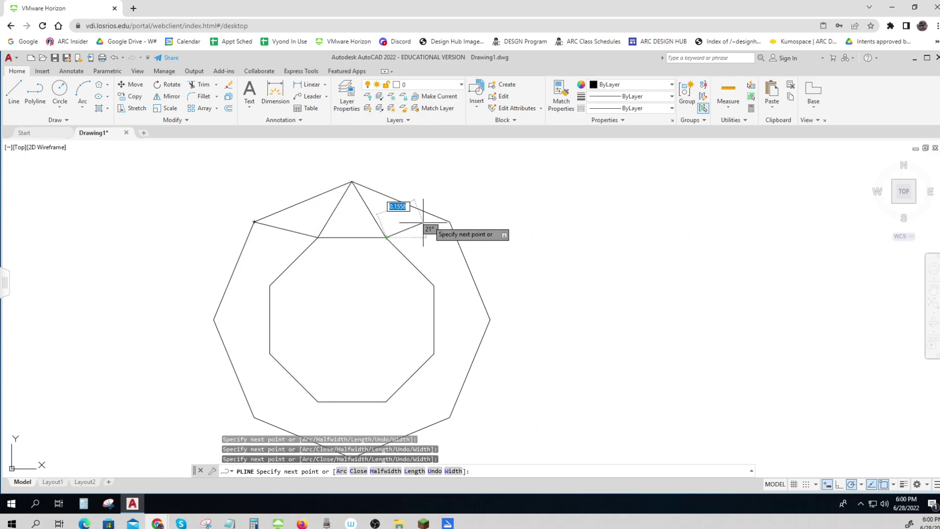
click(450, 222)
click(434, 285)
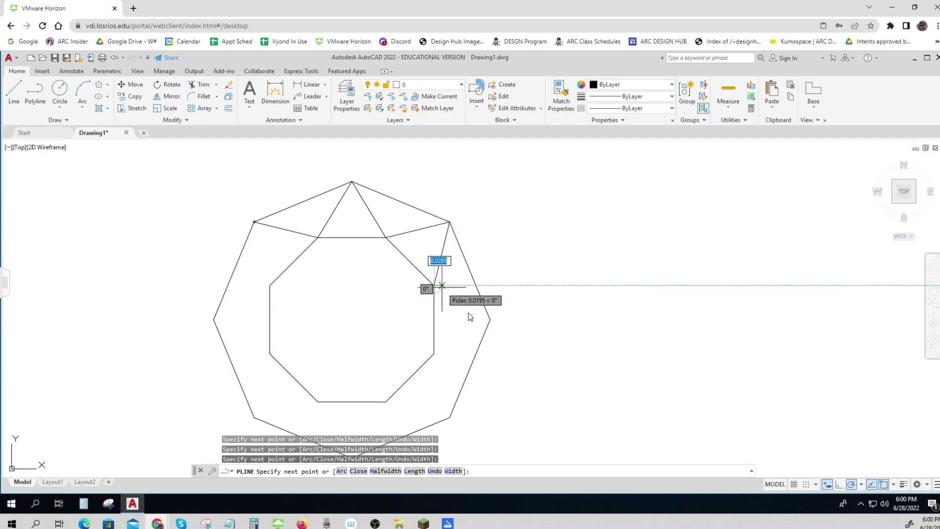
click(490, 319)
click(434, 353)
click(447, 416)
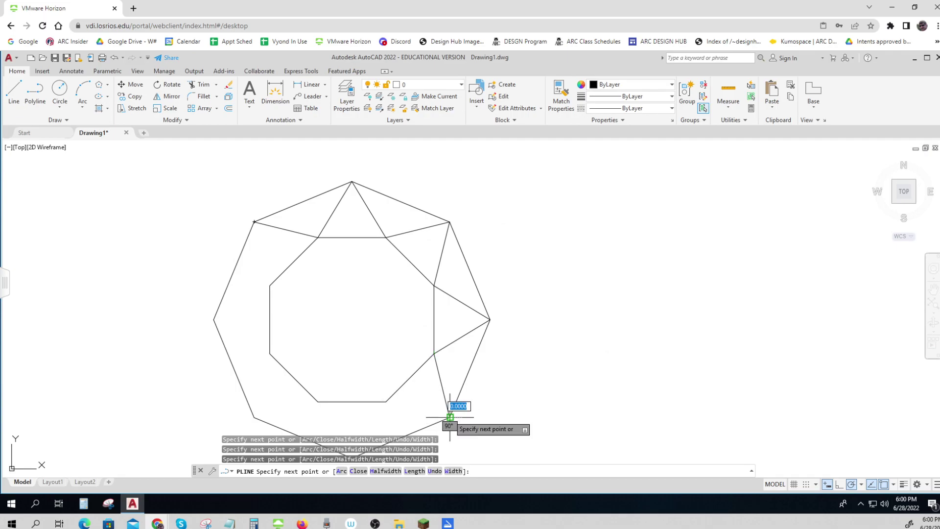
Continue the zigzag polyline clockwise through the remaining inner and outer octagon vertices, and close it at its start point to form an eight-pointed star.
middle_drag(447, 416, 474, 325)
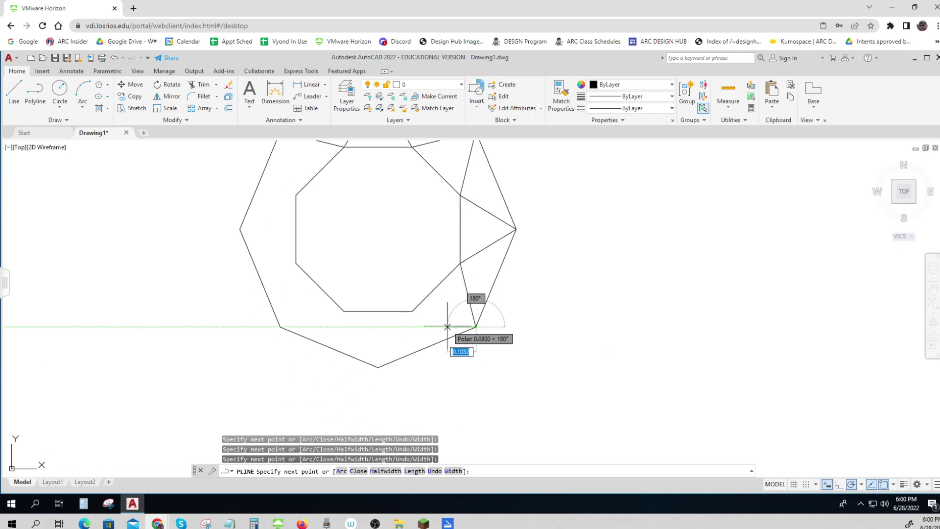
click(412, 310)
click(378, 366)
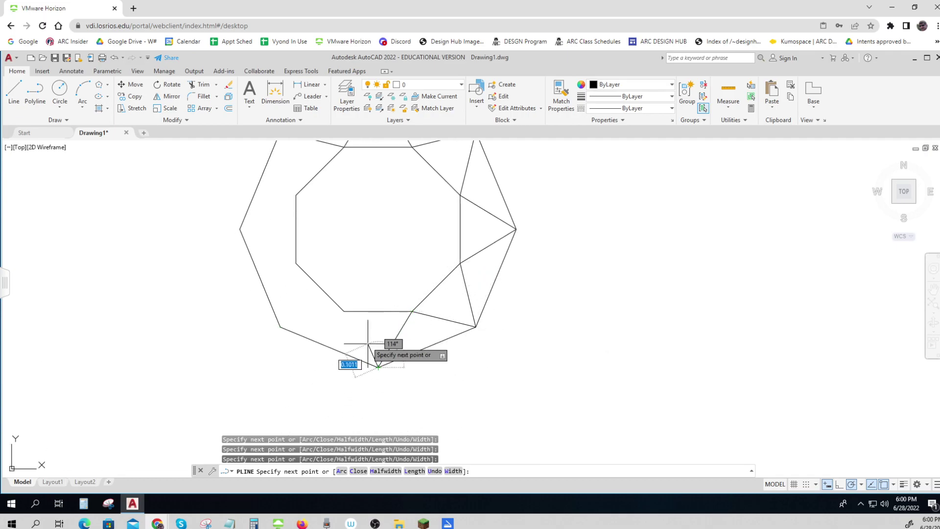
click(344, 310)
click(280, 327)
click(296, 263)
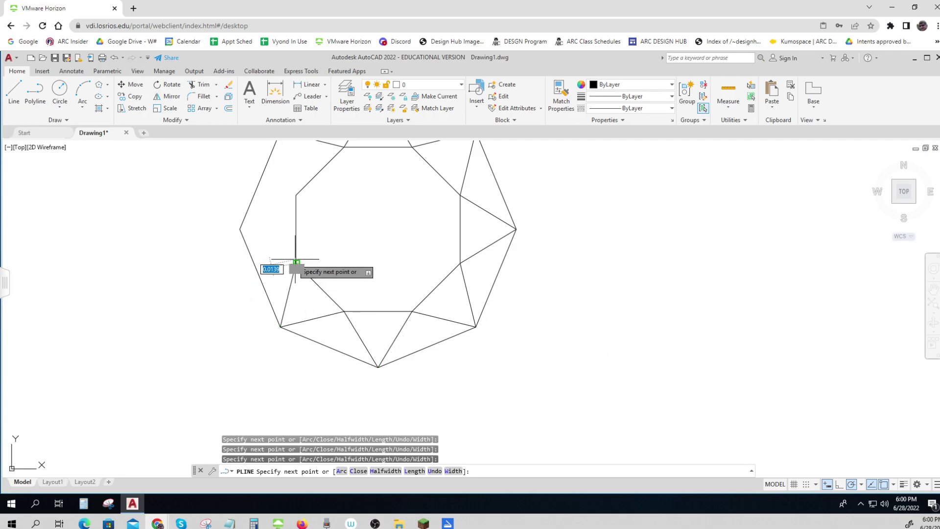
click(239, 228)
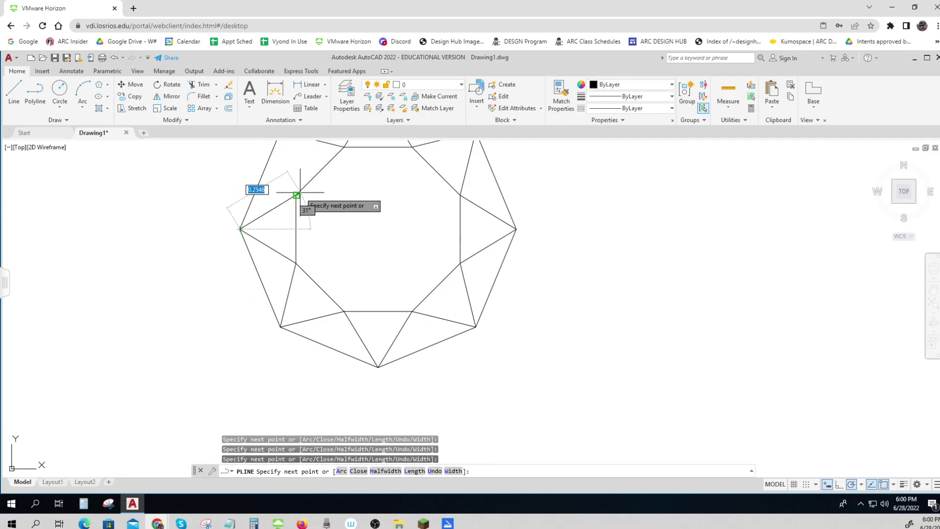
click(296, 195)
middle_drag(296, 195, 302, 261)
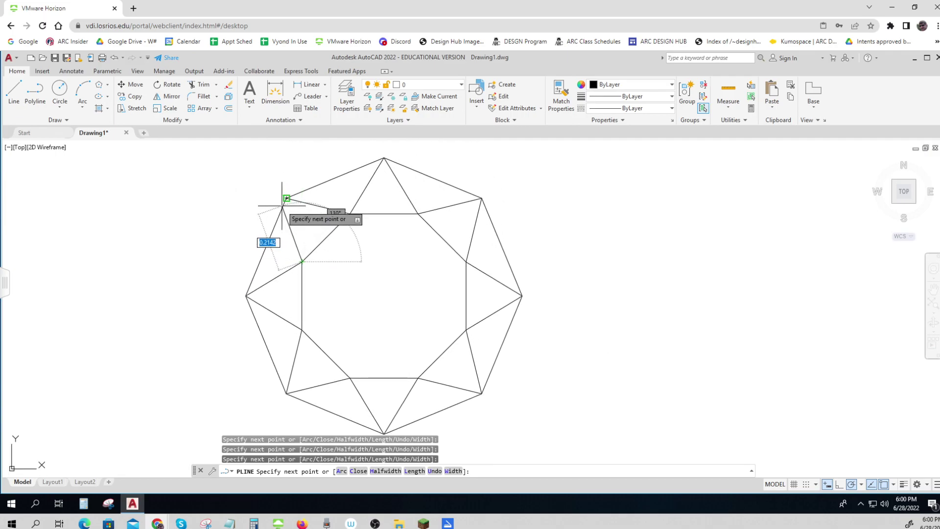
text(c)
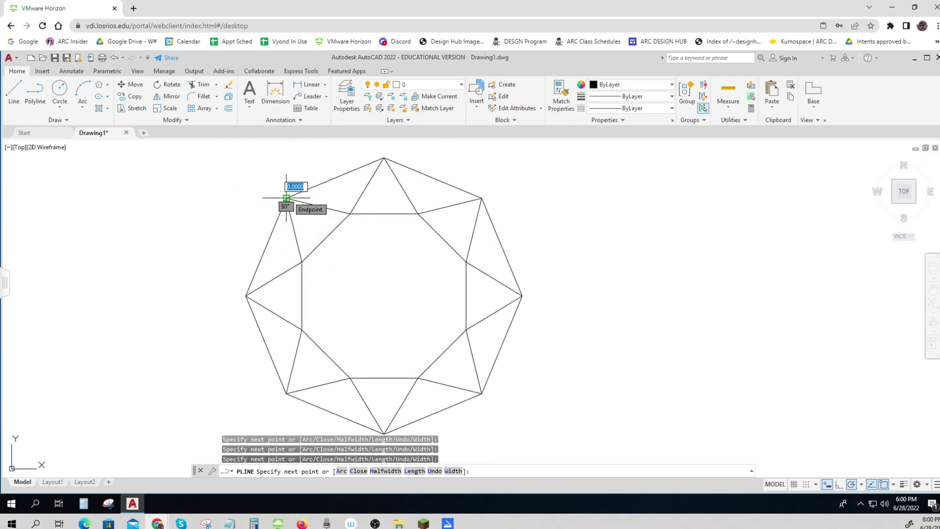
key(Return)
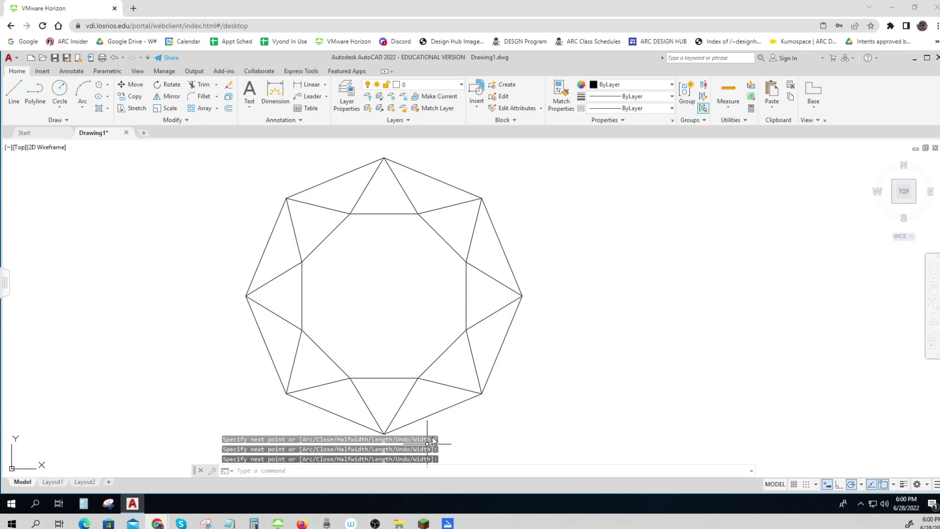
Delete the outer and inner construction octagons, keeping only the star polyline.
click(498, 353)
key(Delete)
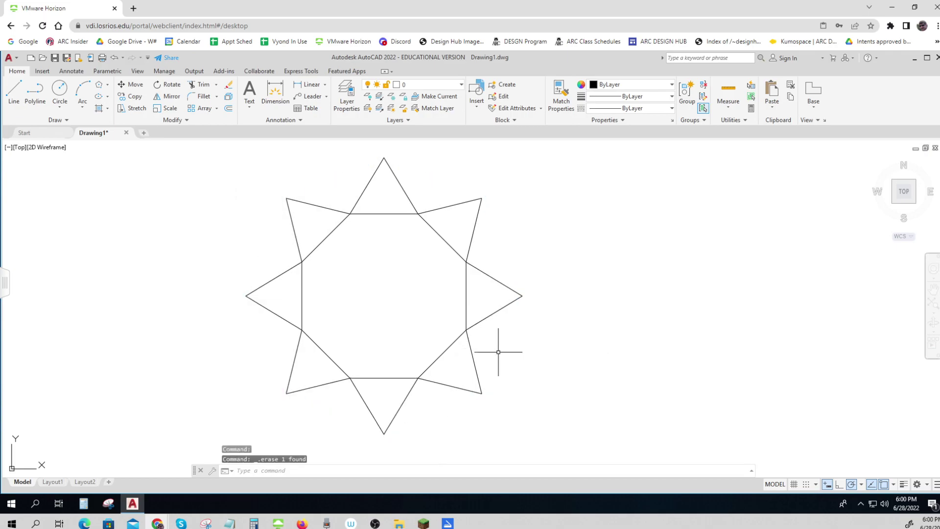
click(466, 298)
key(Delete)
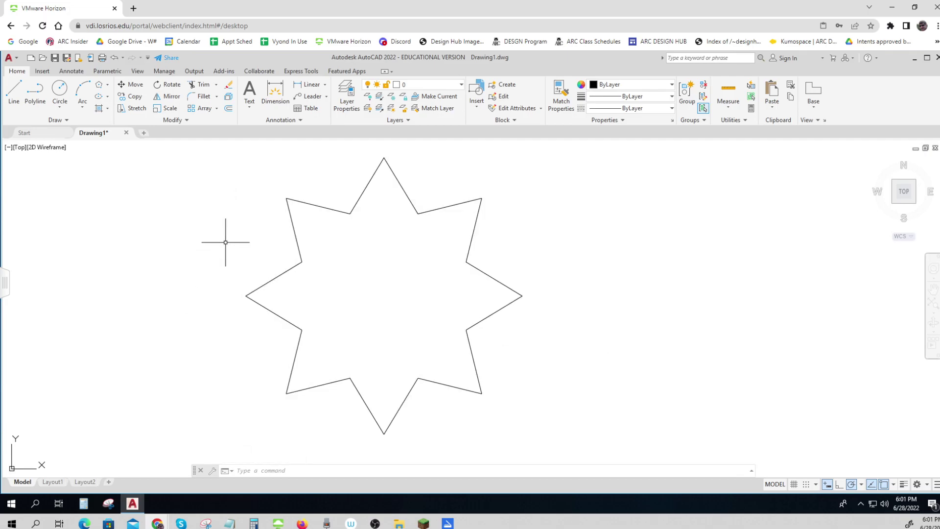
Offset the star inward three times using the Through option, each copy from the previous one and the innermost by about 0.055.
click(230, 110)
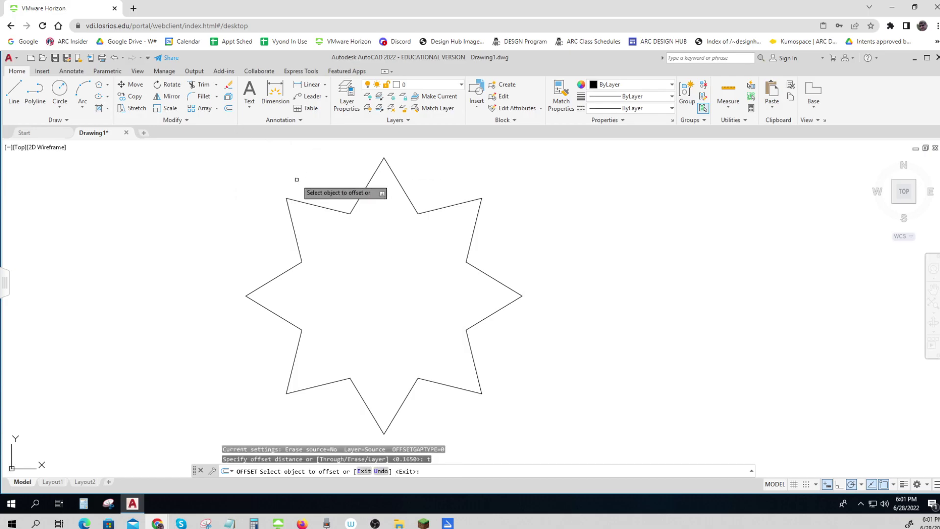
click(335, 210)
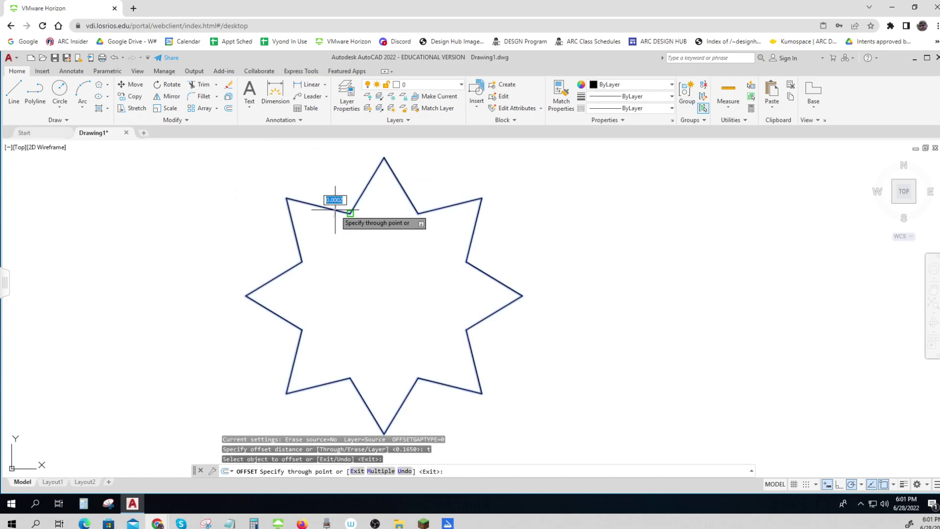
click(342, 234)
click(341, 234)
click(349, 254)
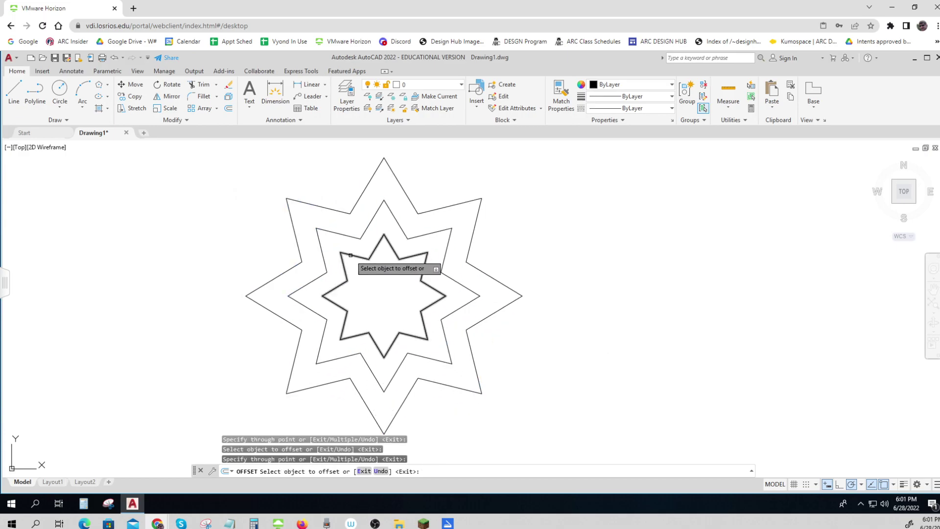
click(350, 255)
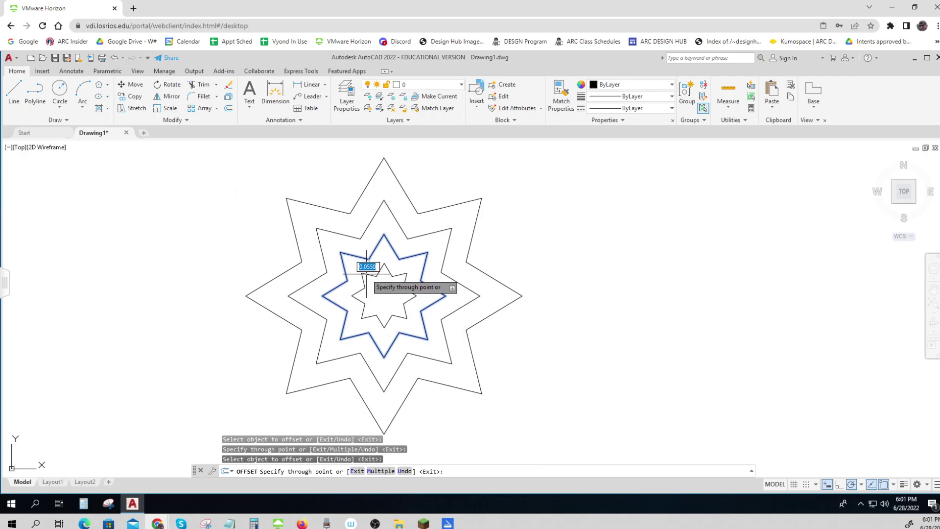
click(366, 274)
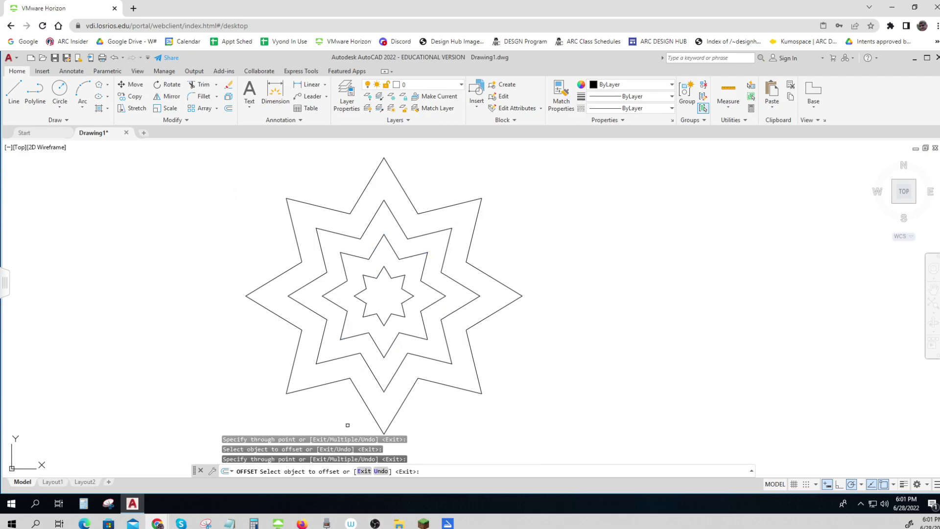